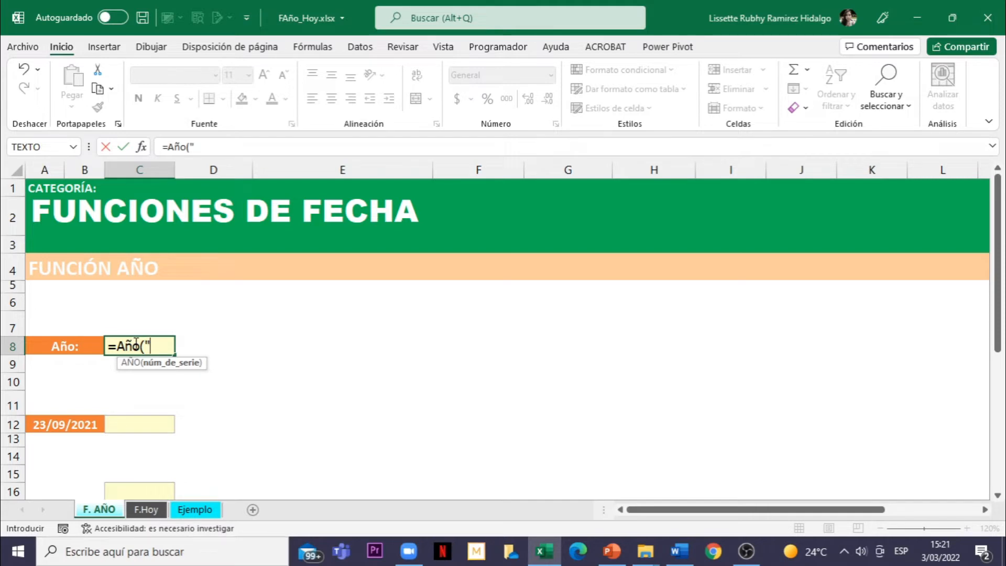
Step: Complete the formula in C8 as =AÑO("23/09/2021") to extract the year from the literal date
text(23/09/20)
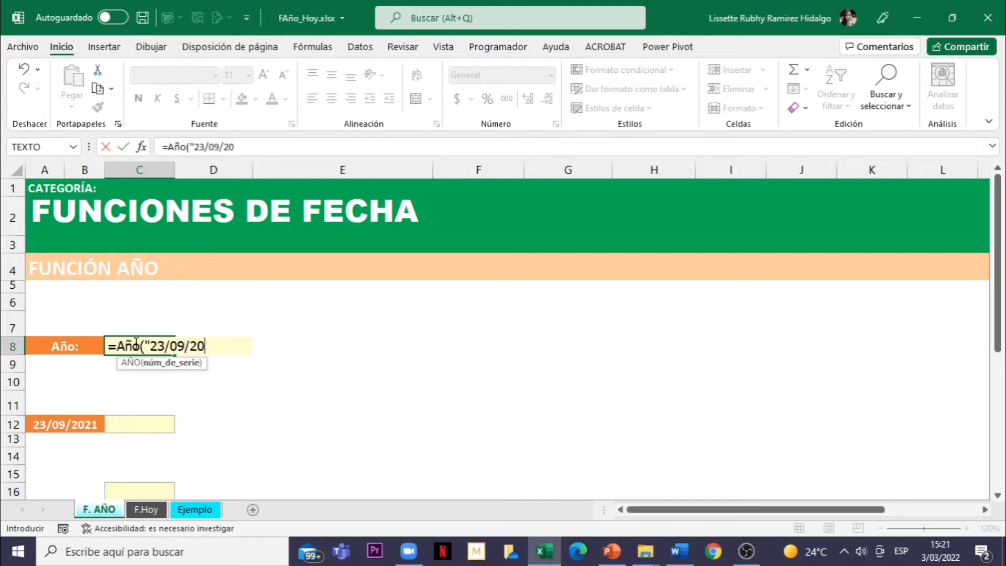
text(21"))
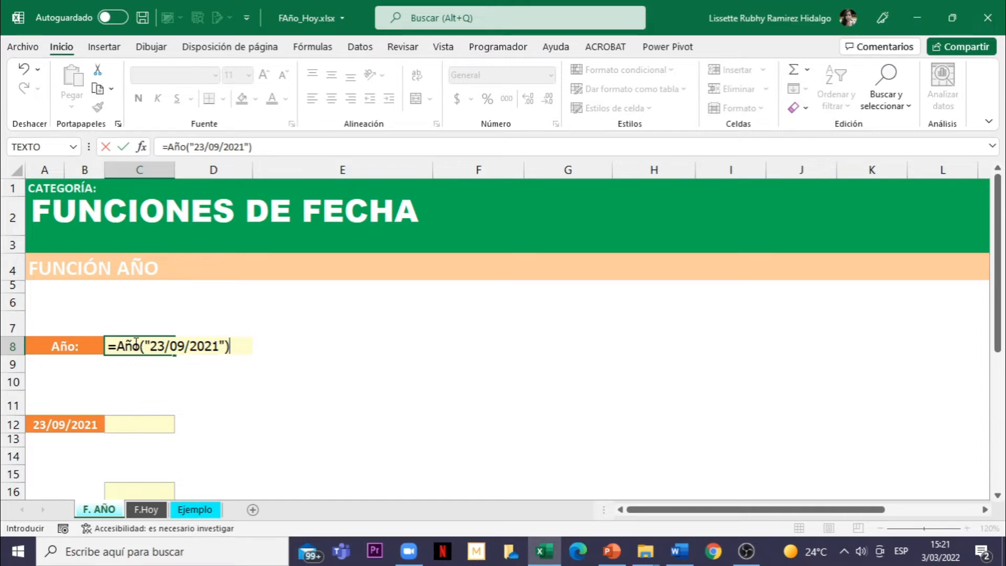
click(123, 149)
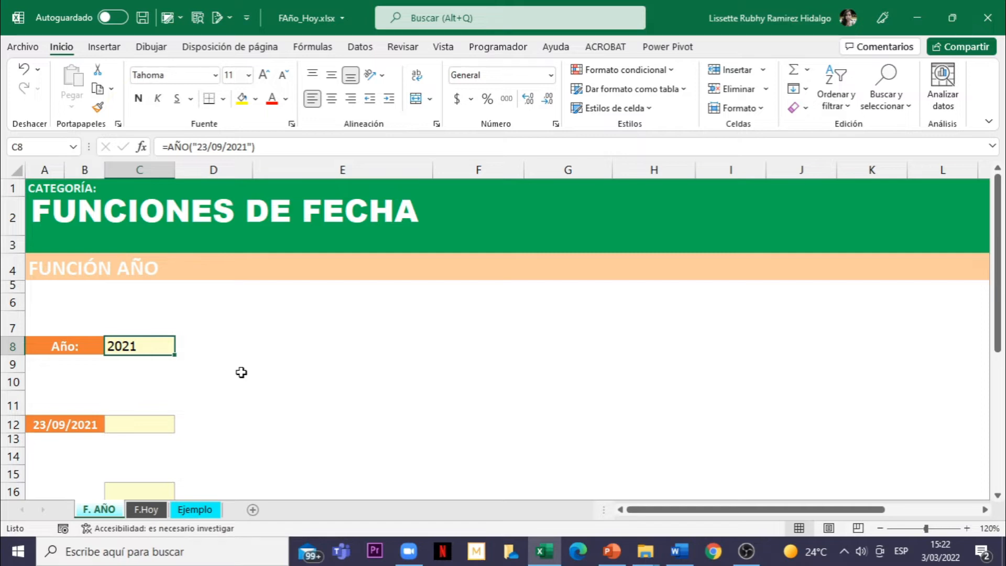
Step: Enter =AÑO(A12) in C12 to extract the year from the date in the adjacent cell
click(75, 424)
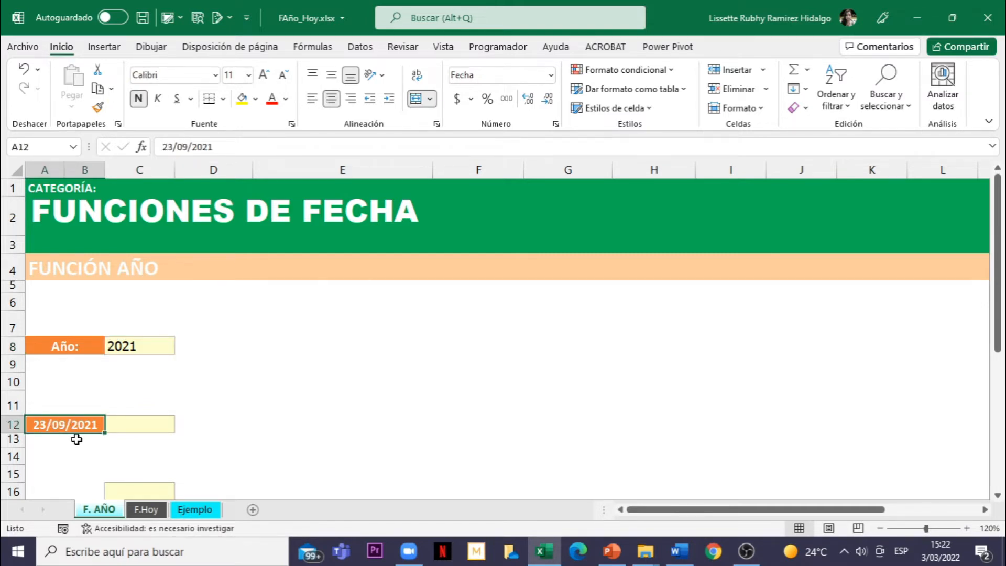
click(133, 425)
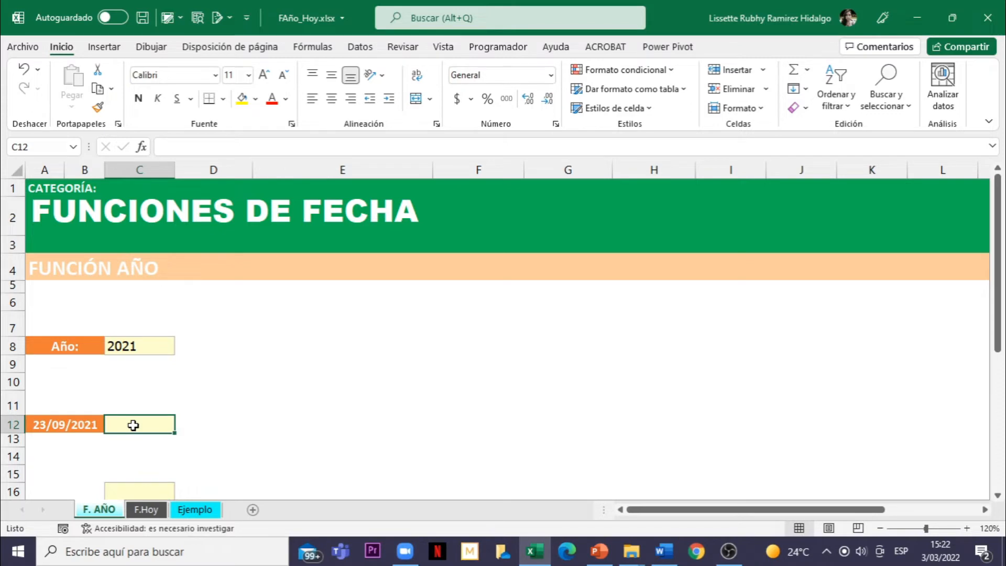
text(=)
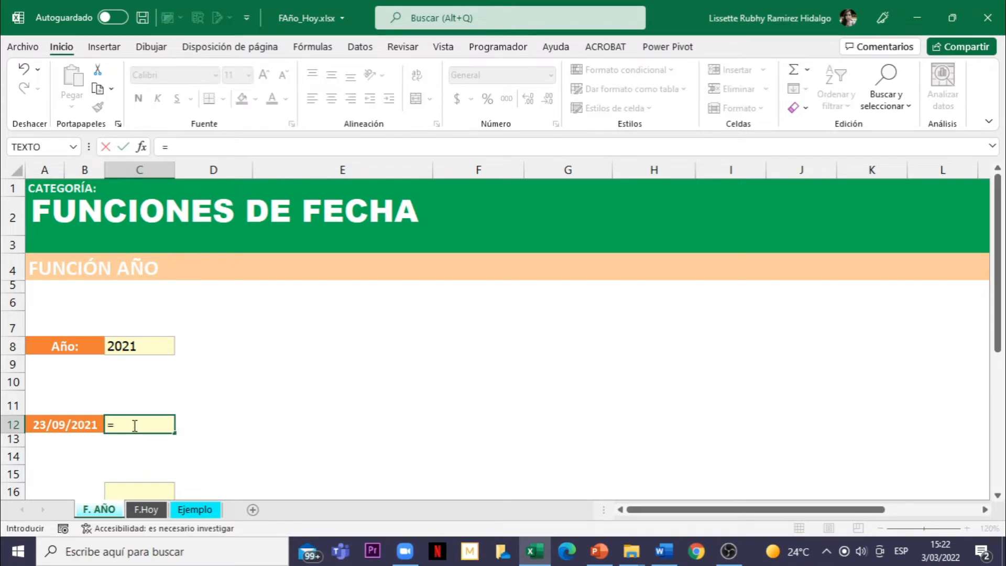
text(Año)
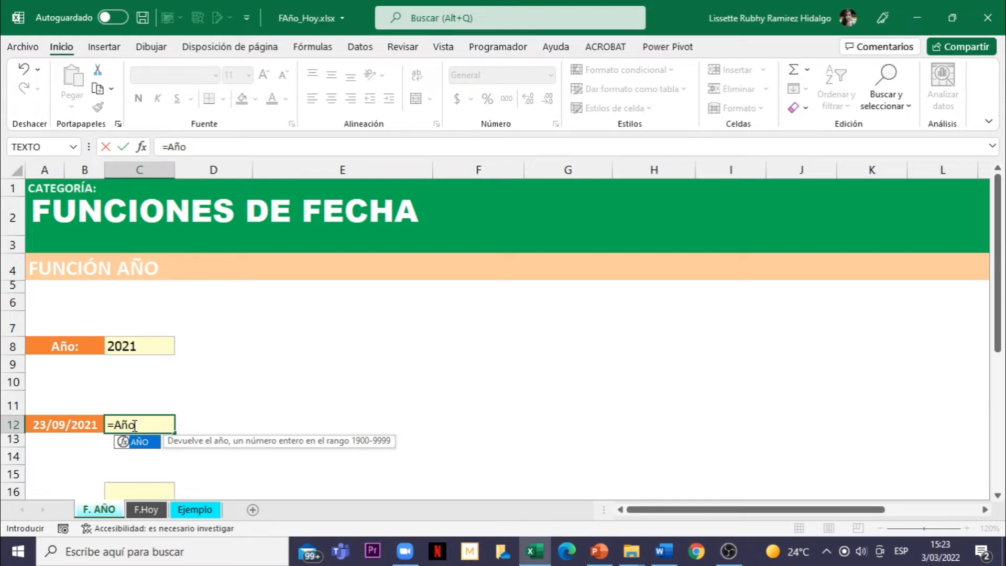
text(()
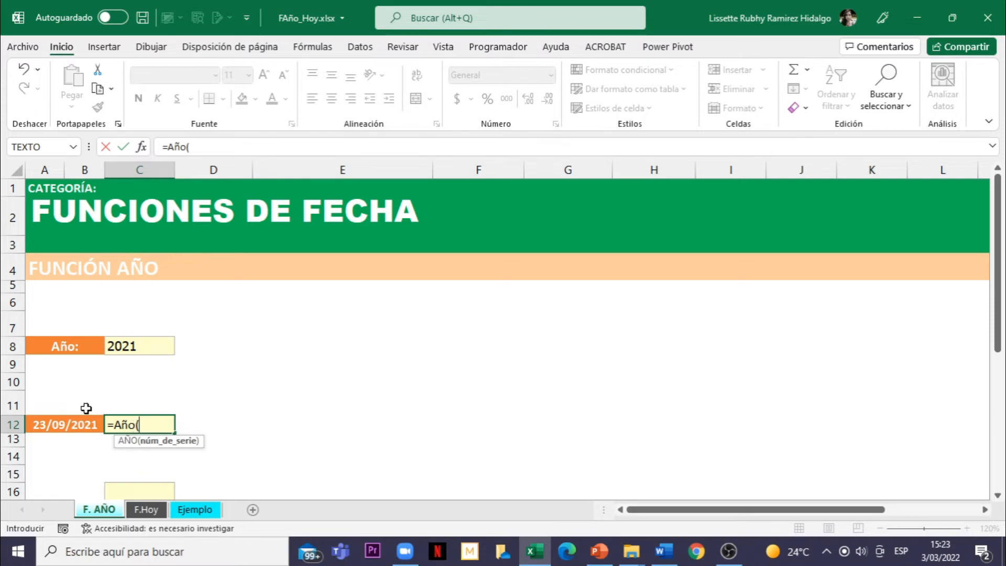
click(57, 425)
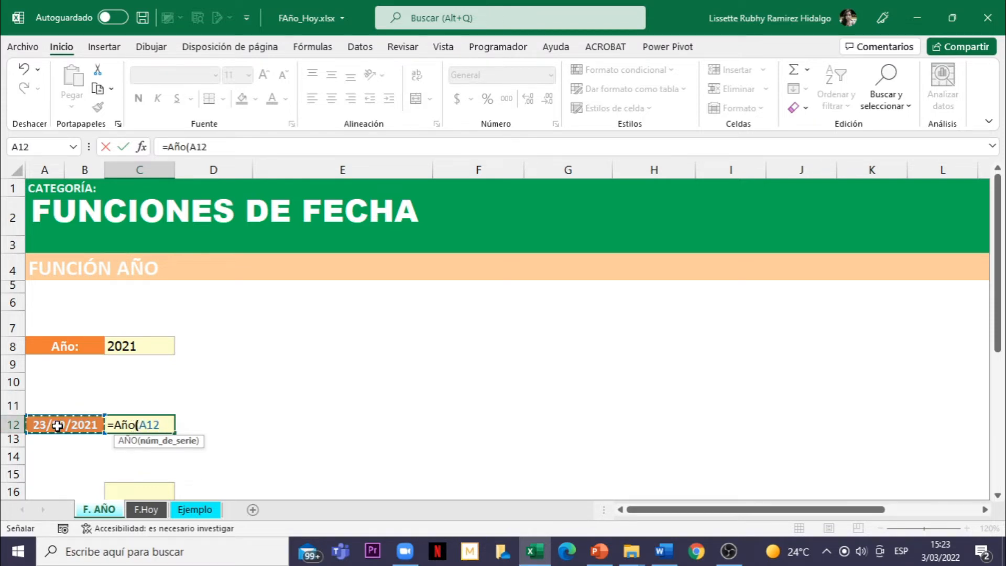
text())
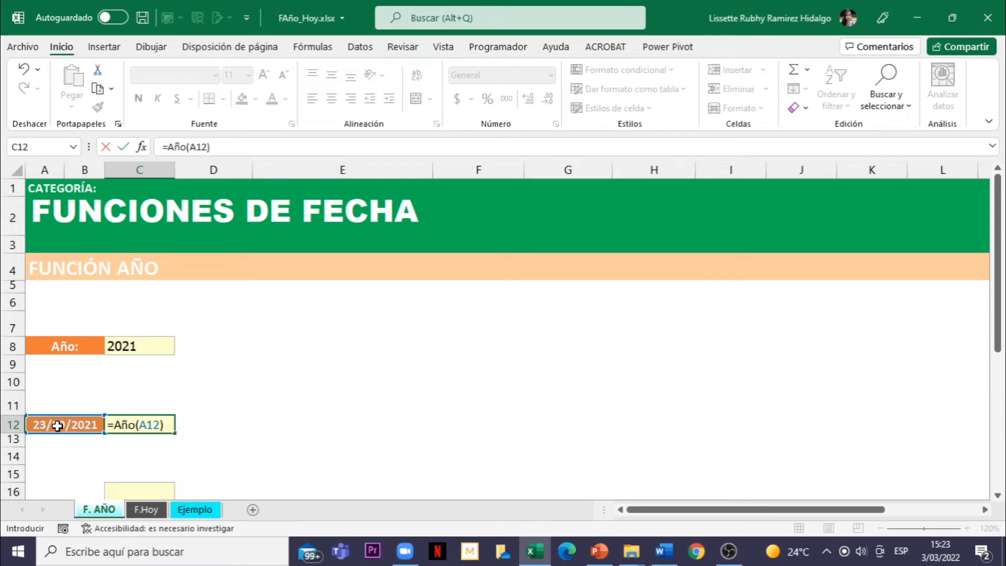
key(ctrl+Return)
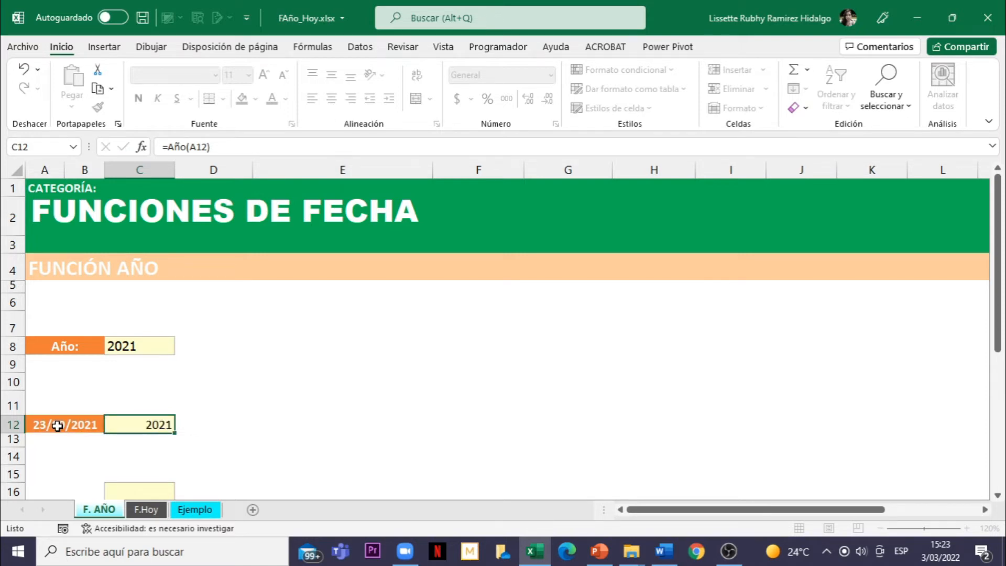
key(Return)
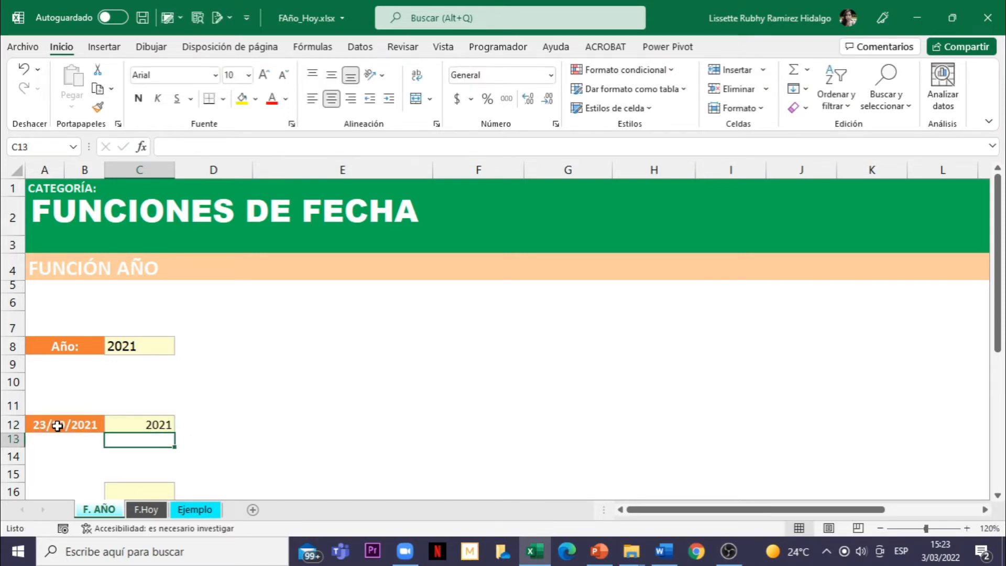
click(162, 425)
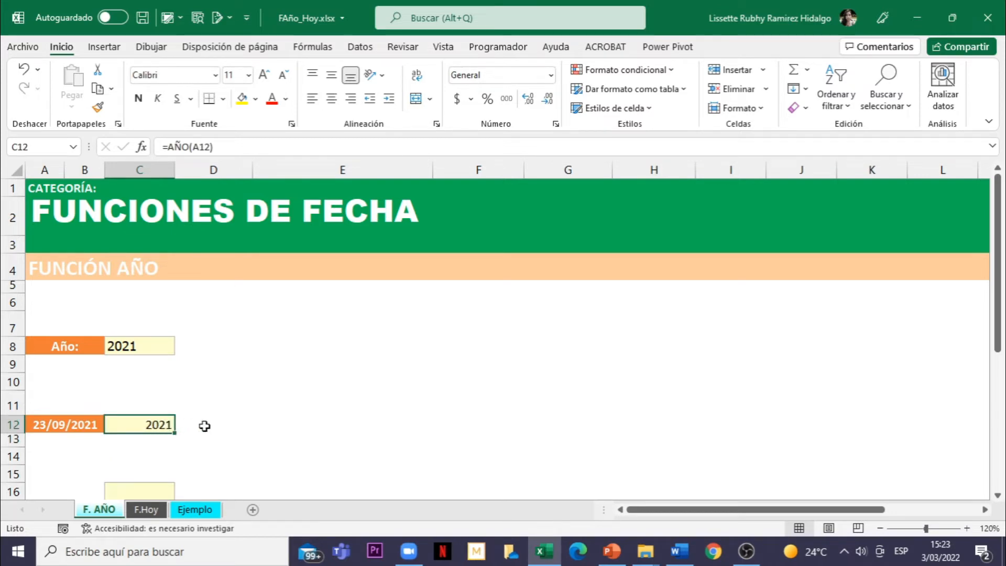
Step: Enter =AÑO(44380) in C16 to get the year from a date serial number
scroll(217, 426, down, 4)
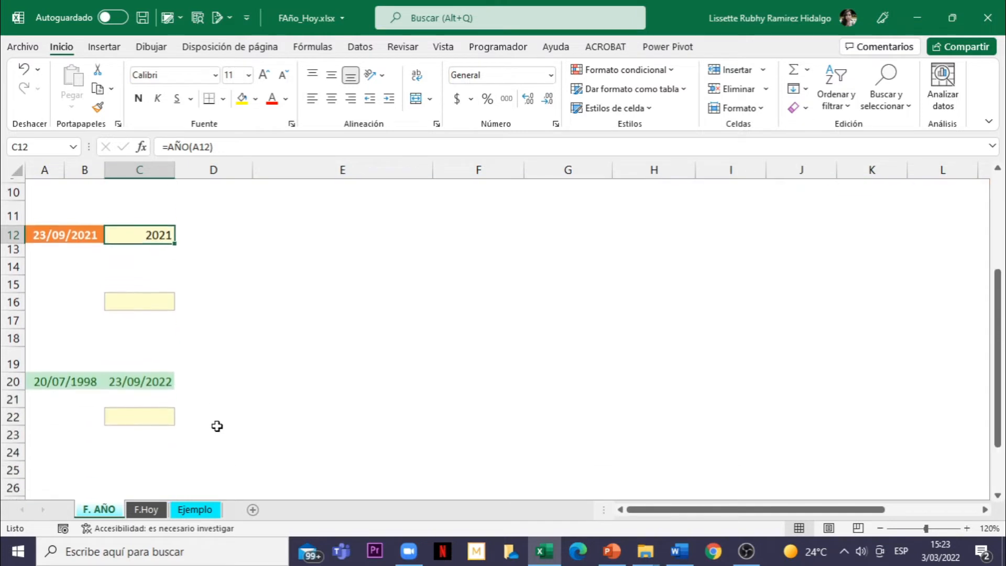
scroll(217, 426, up, 2)
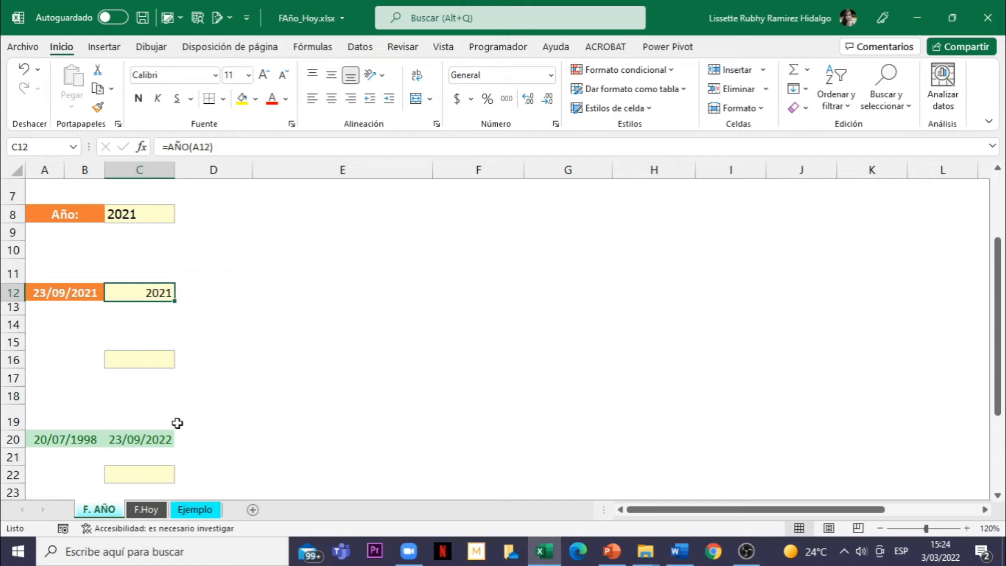
click(145, 362)
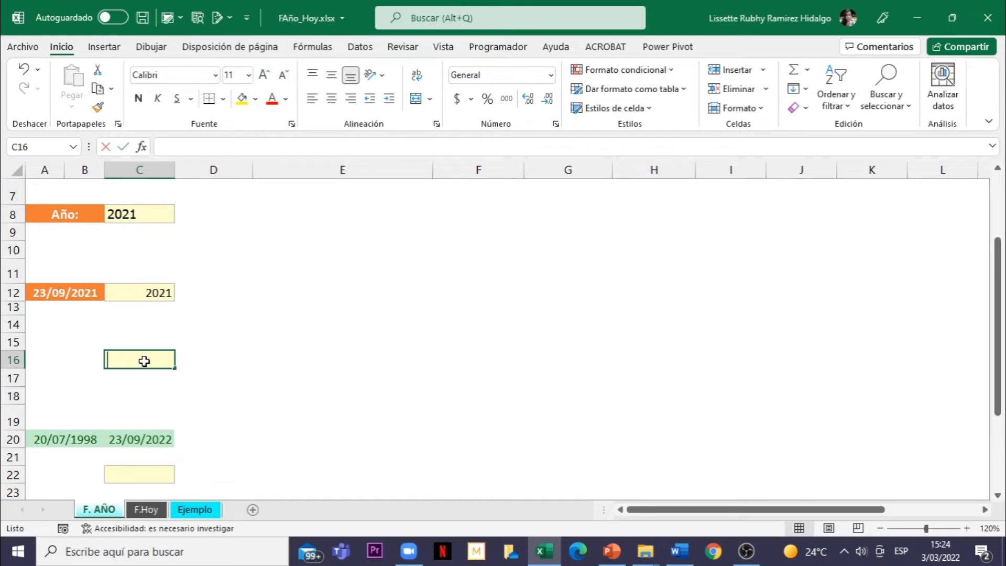
text(=Año)
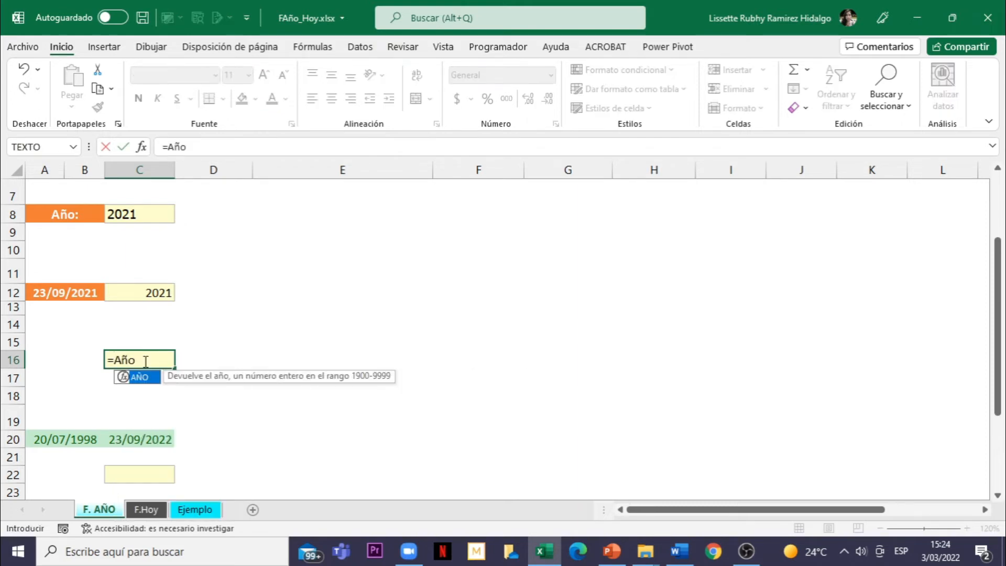
text(()
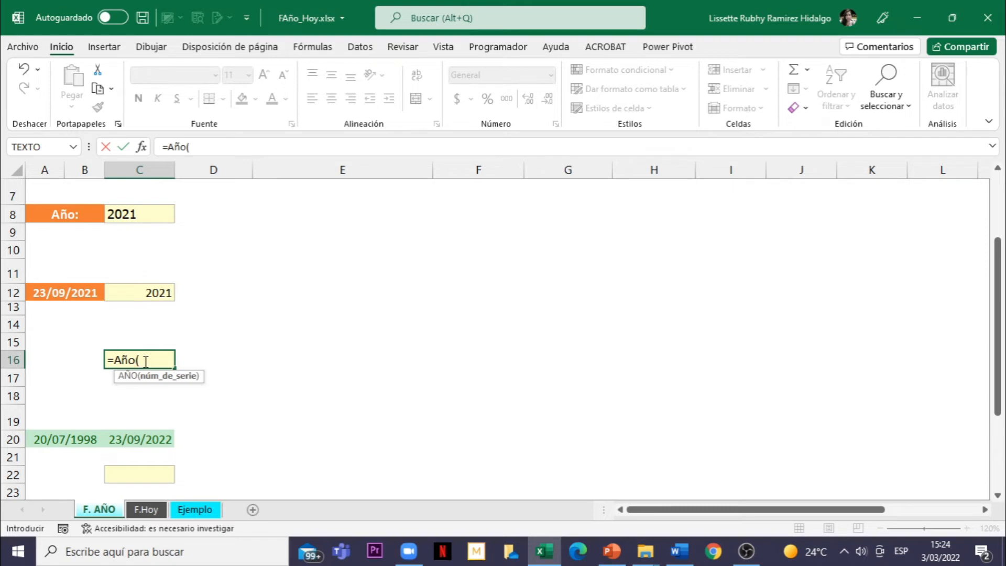
text(44380)
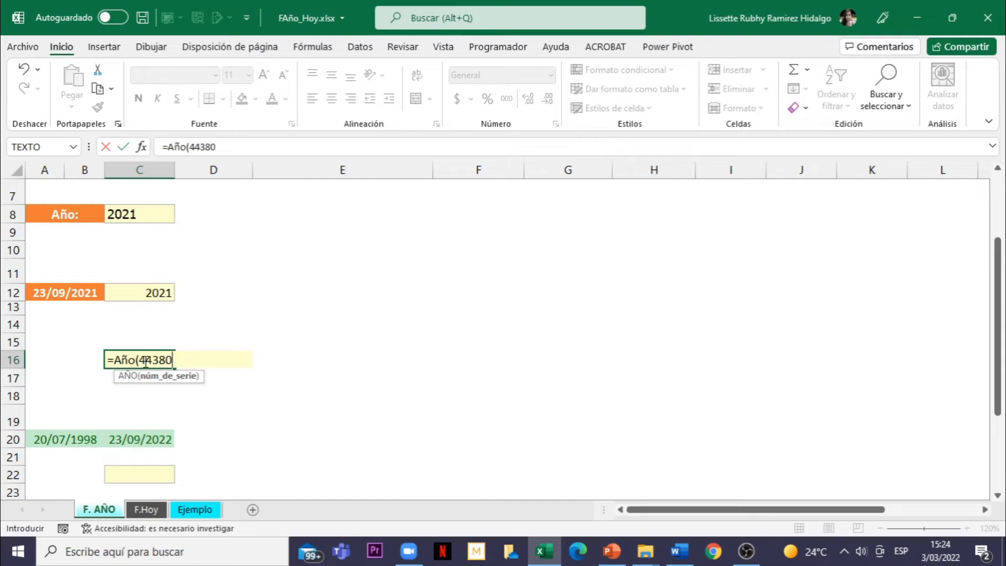
text())
key(Return)
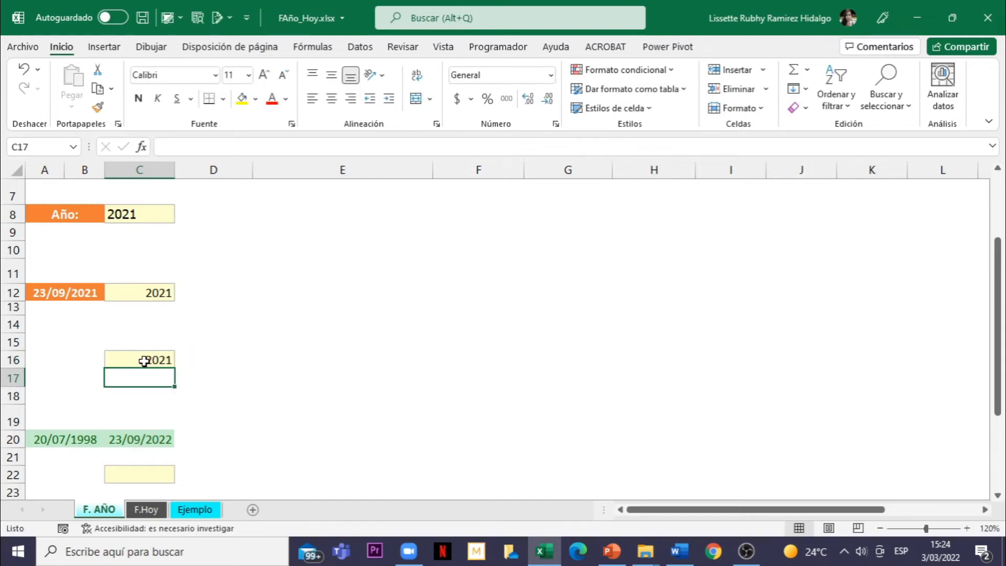
click(144, 361)
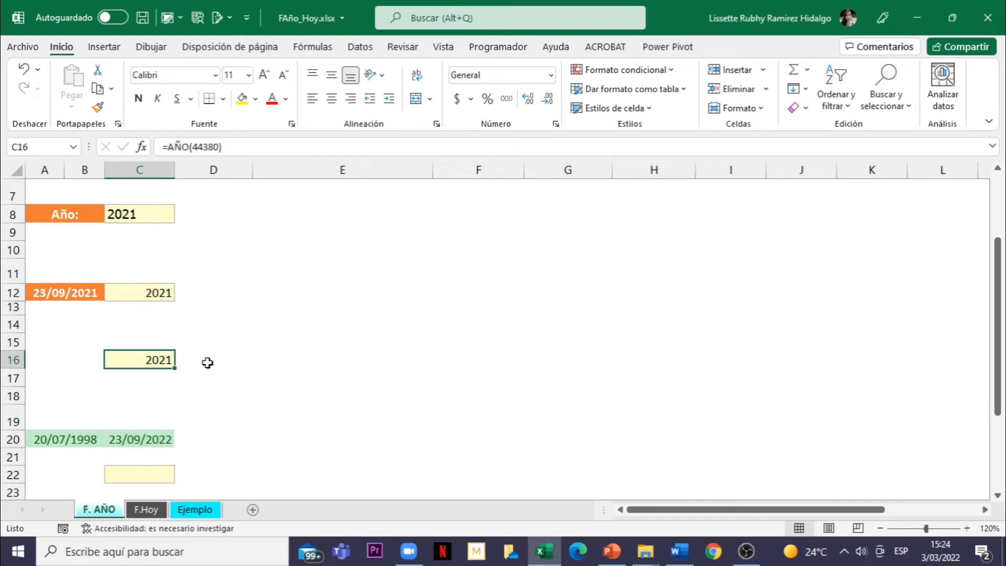
Step: Examine the two dates in A20 and C20 that the year difference is based on
click(139, 438)
click(71, 437)
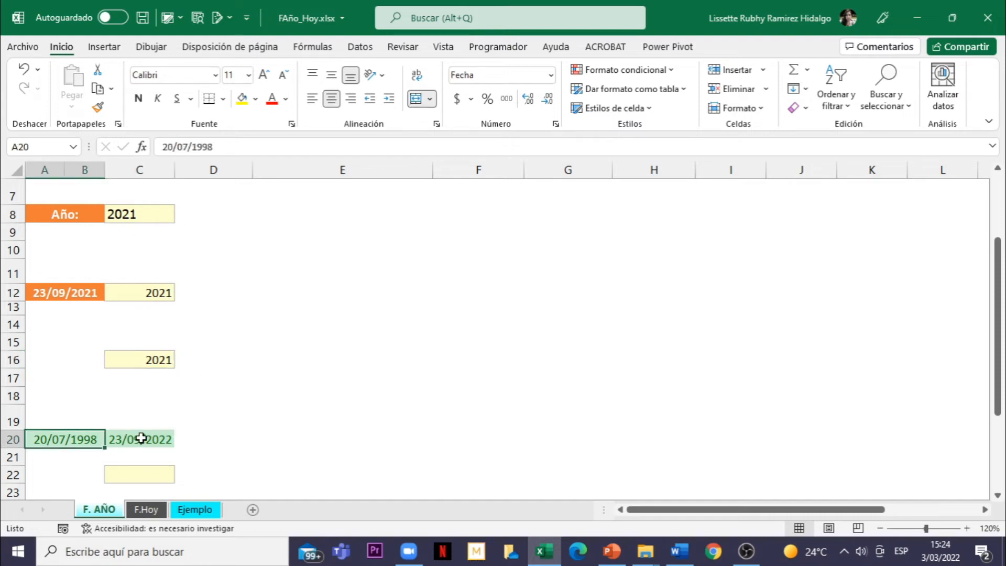
click(142, 438)
scroll(225, 422, down, 1)
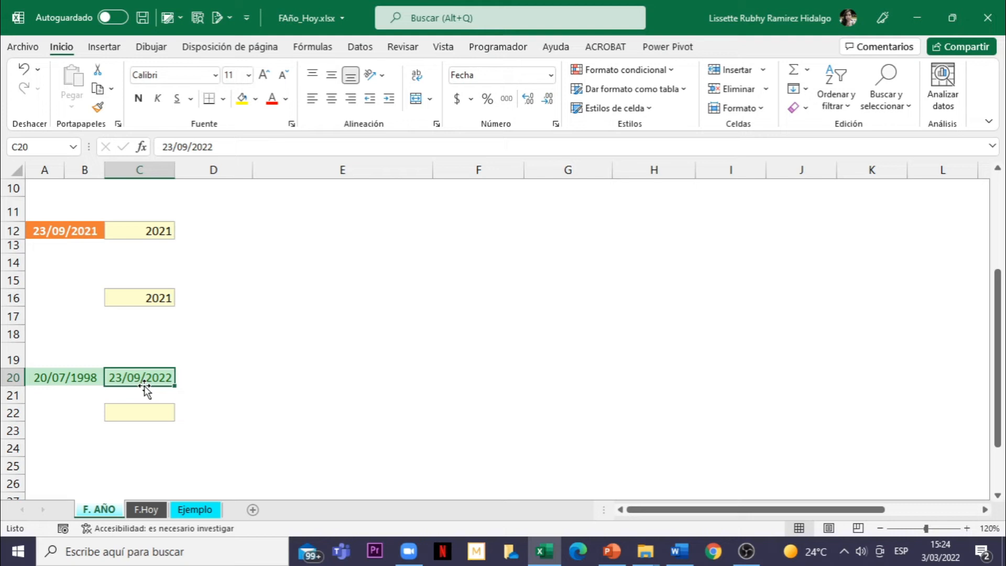
click(71, 378)
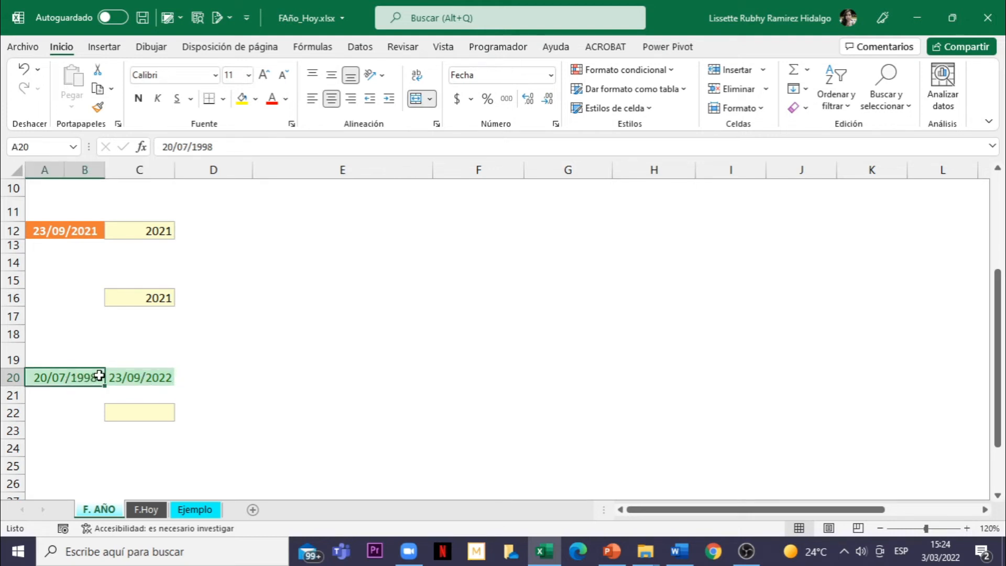
click(128, 377)
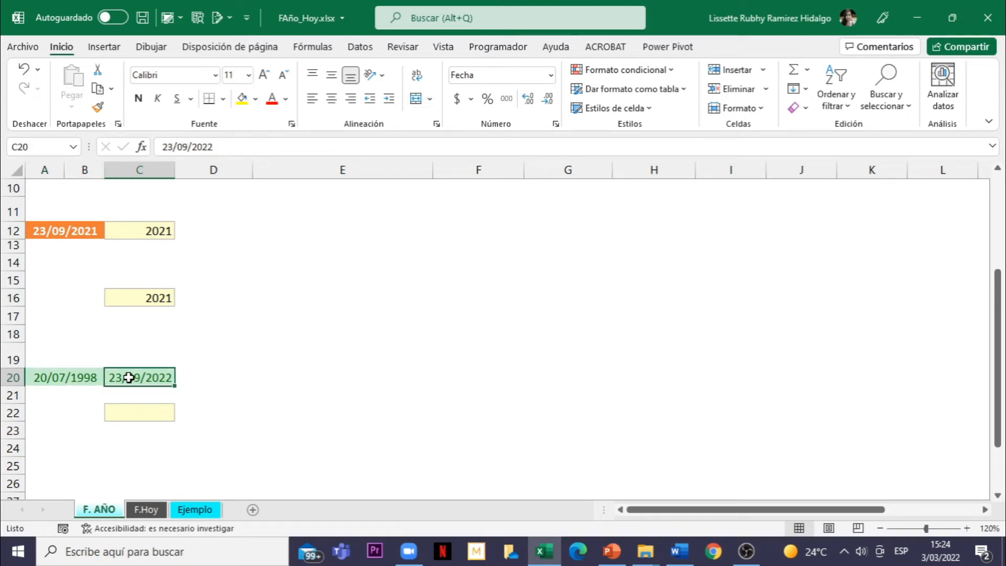
click(73, 377)
click(134, 383)
Step: Enter =AÑO(C20)-AÑO(A20) in C22 to calculate the difference in years between the two dates
click(151, 415)
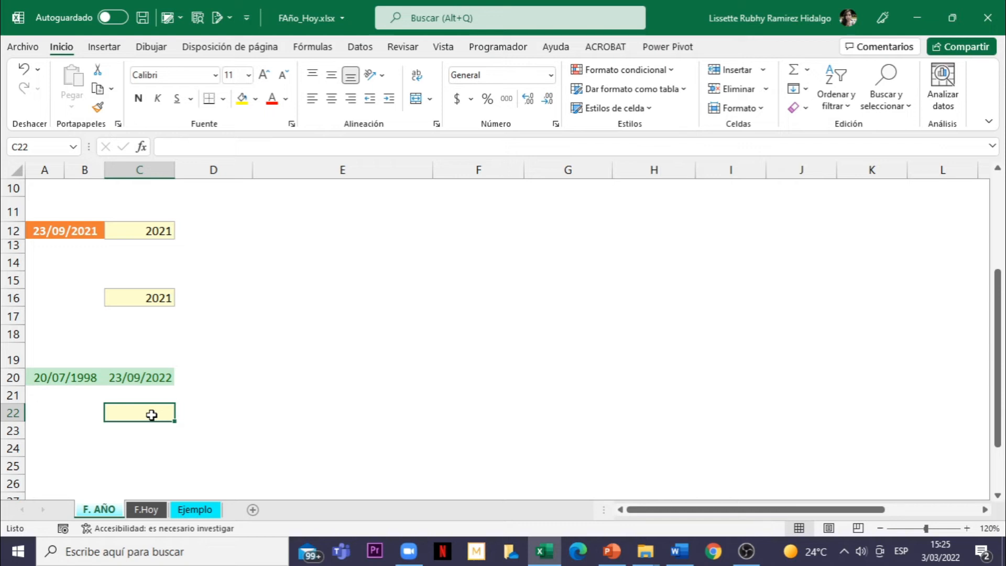
text(=)
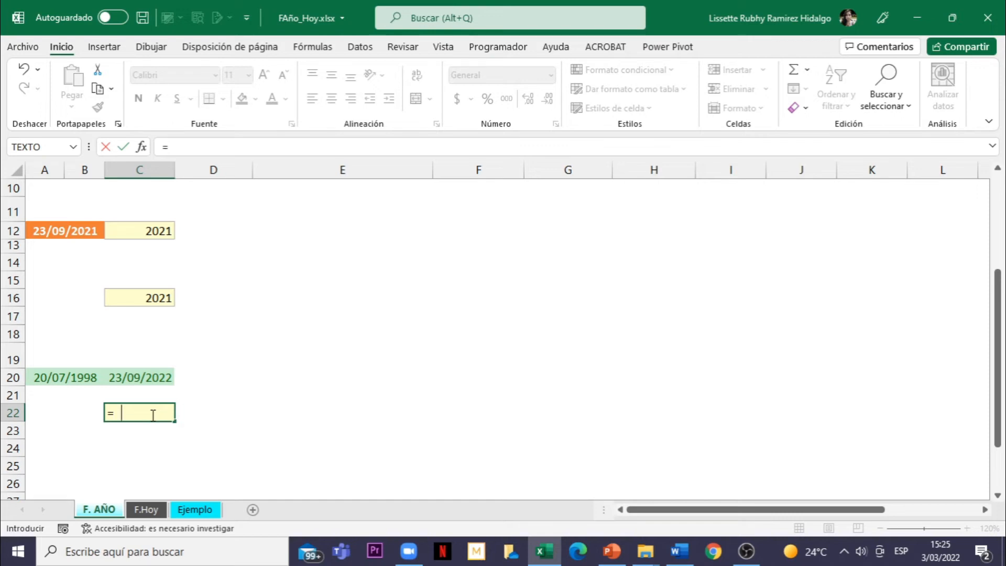
text(Año)
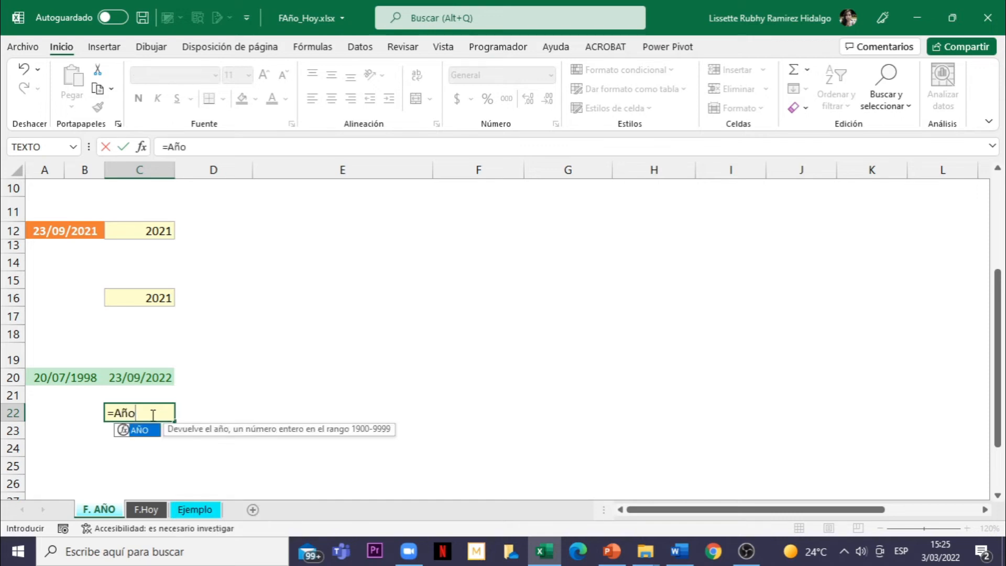
text(()
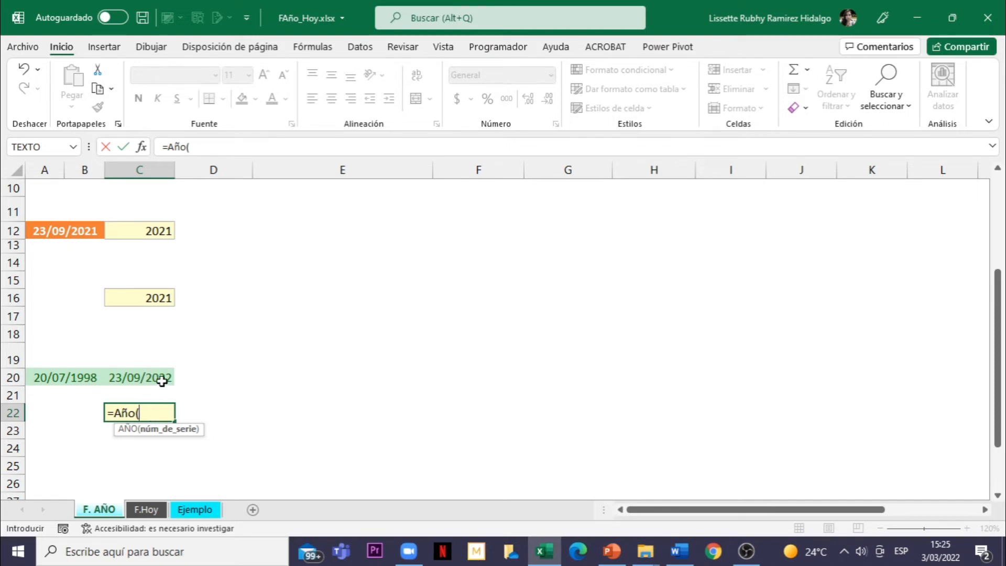
click(136, 379)
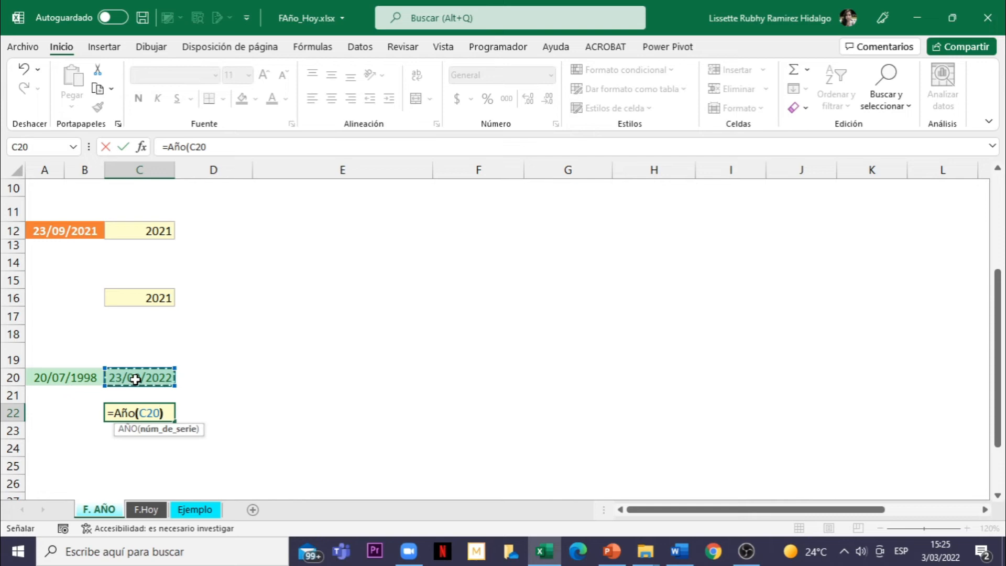
text())
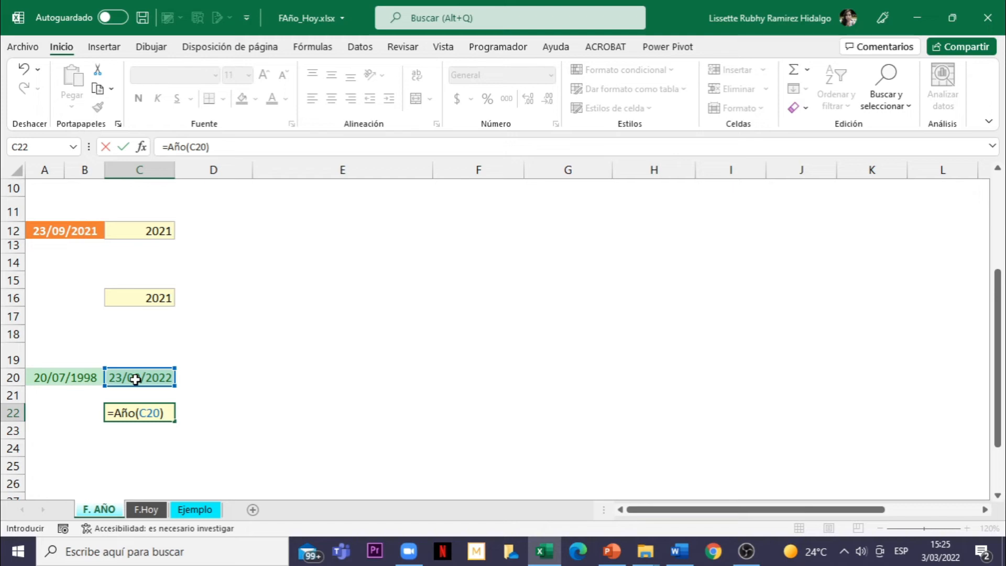
text(-Año)
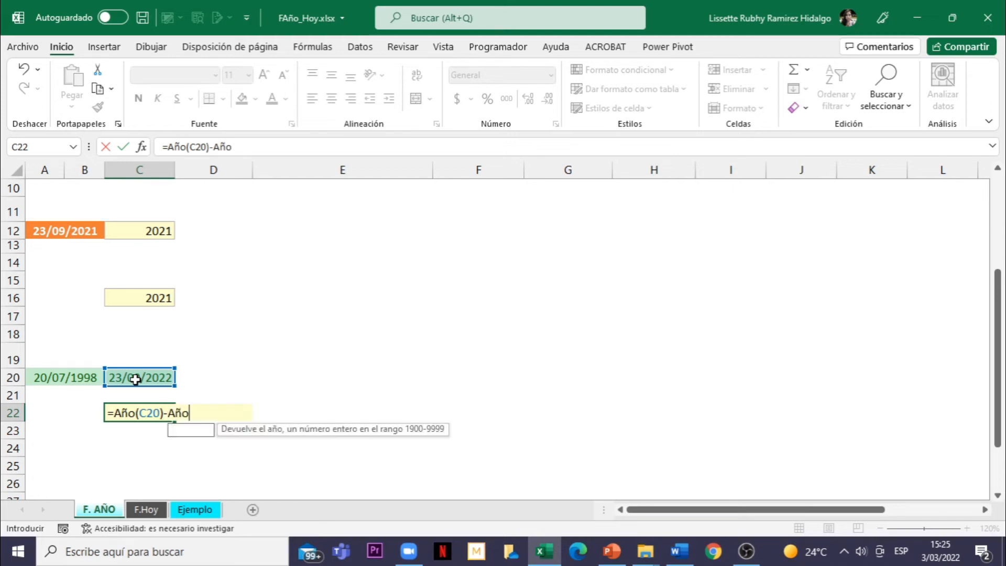
text(()
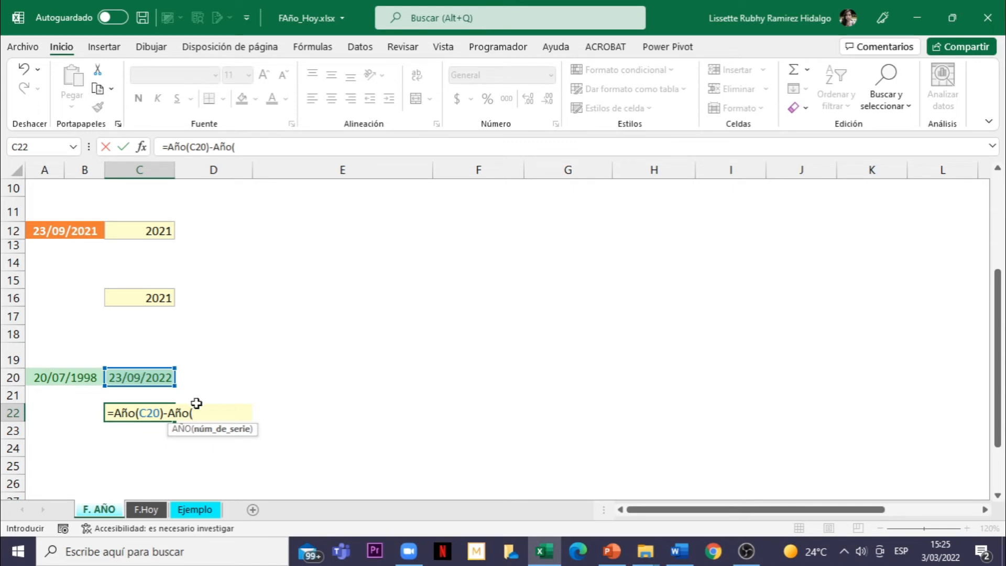
click(63, 379)
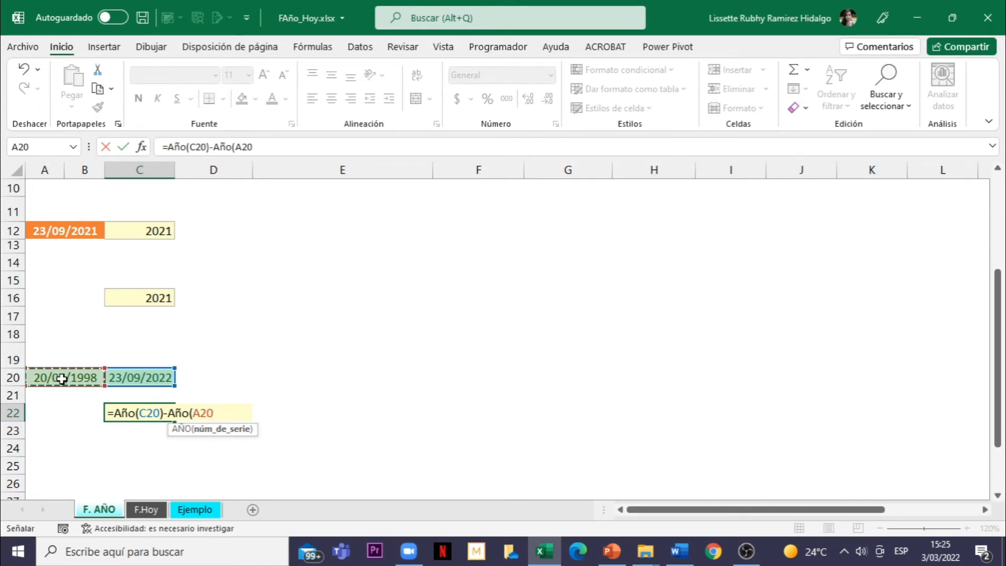
text())
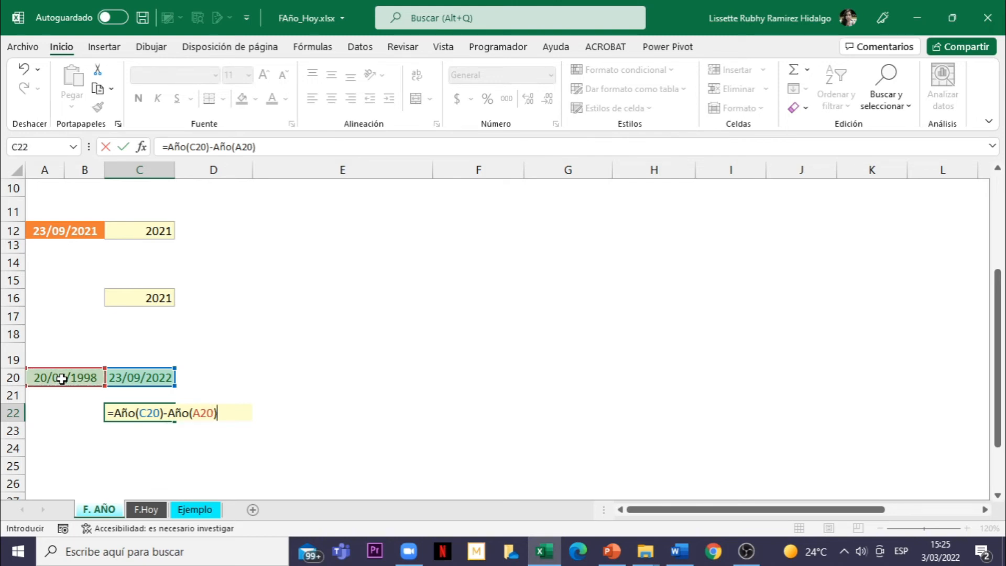
key(Return)
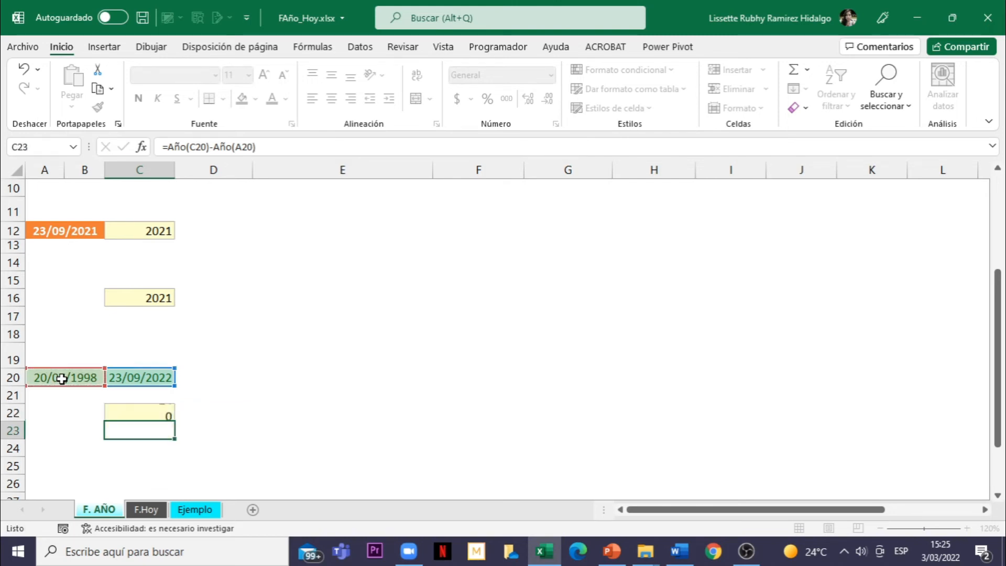
click(148, 410)
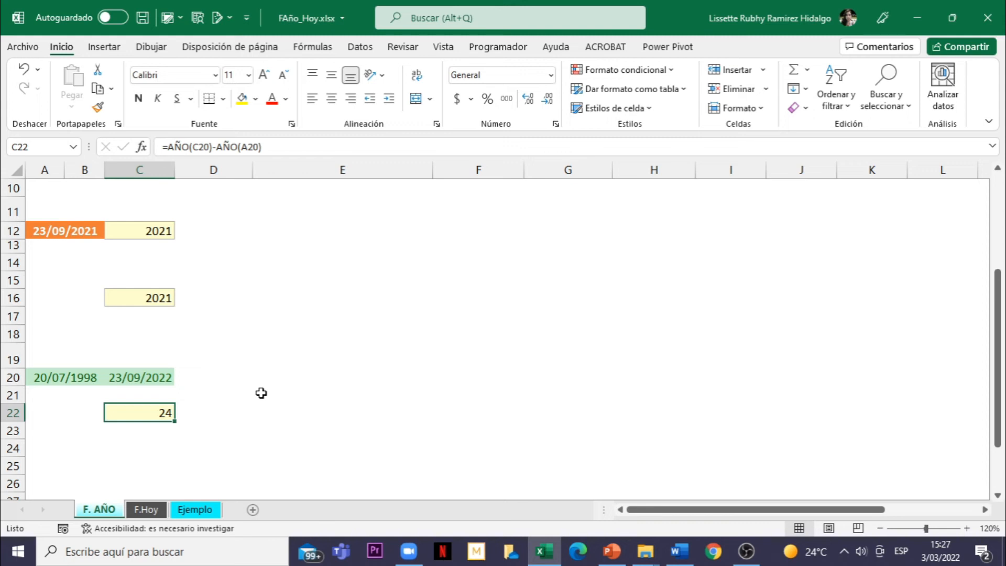
Step: Insert the AÑO function from the Fecha y hora category into cell C24
scroll(261, 393, down, 1)
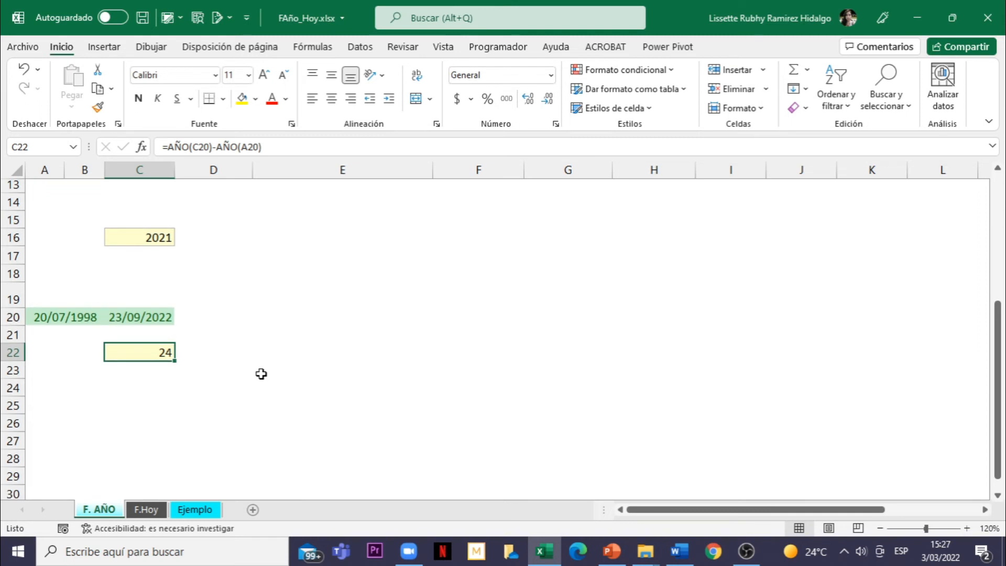
click(146, 390)
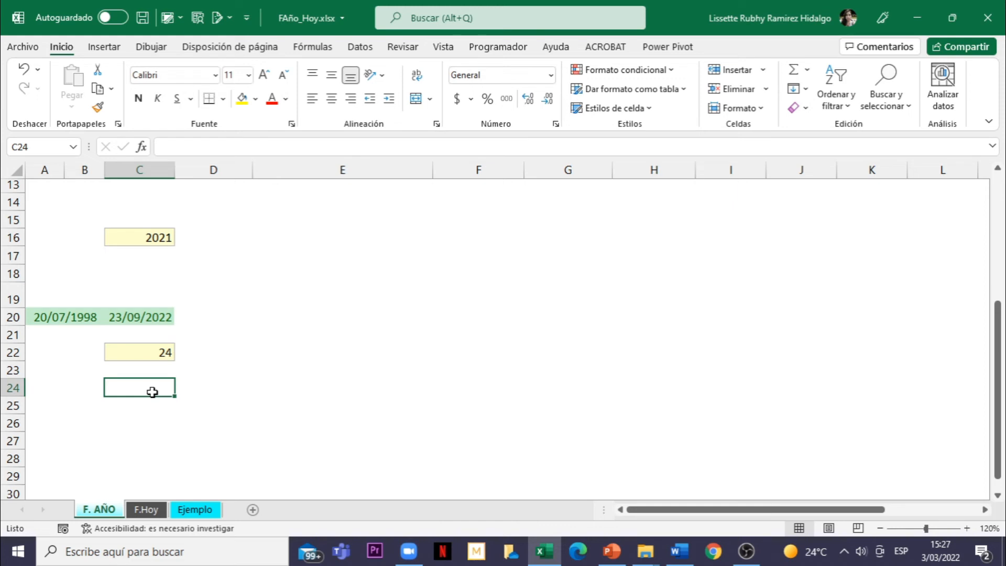
click(141, 149)
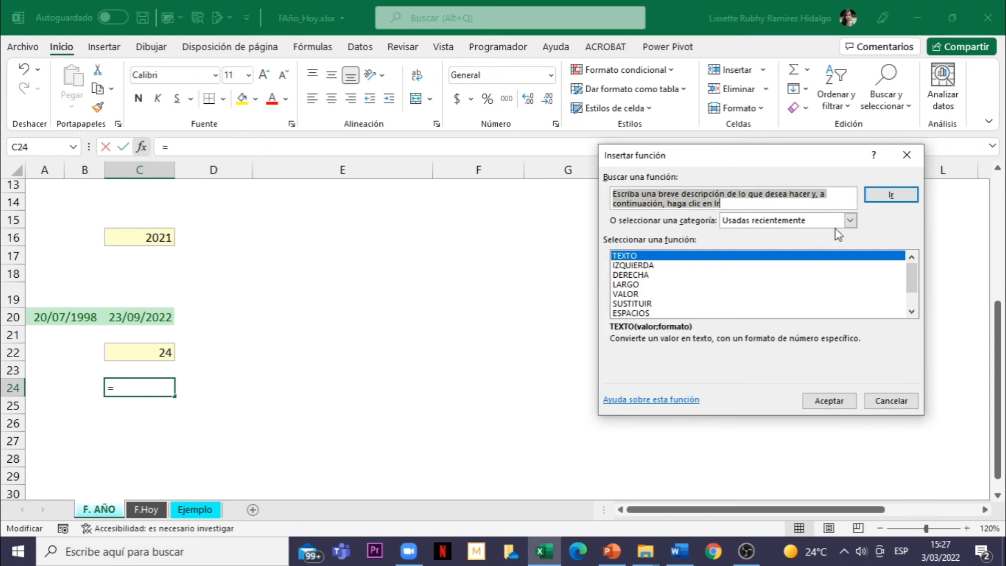
click(852, 220)
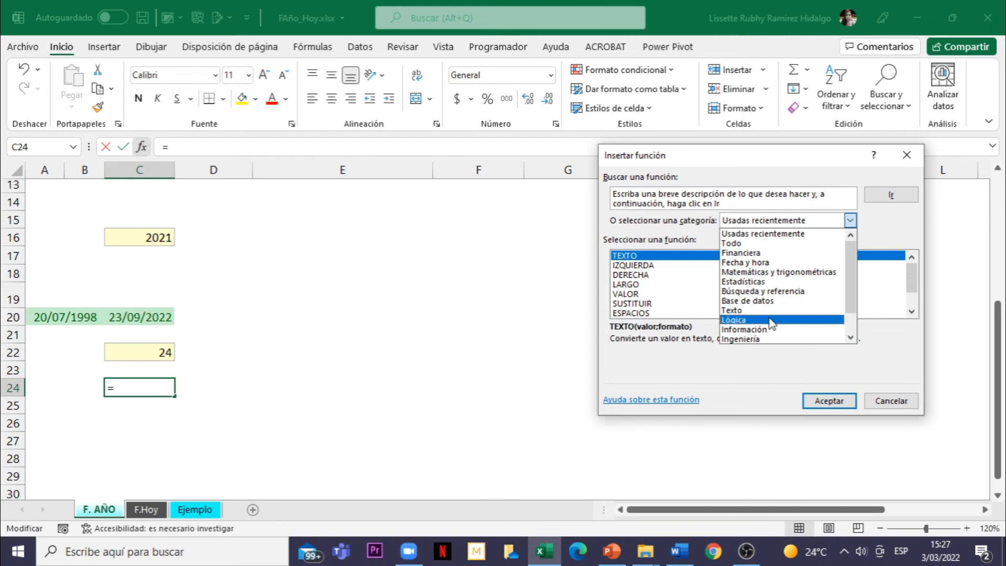
click(769, 263)
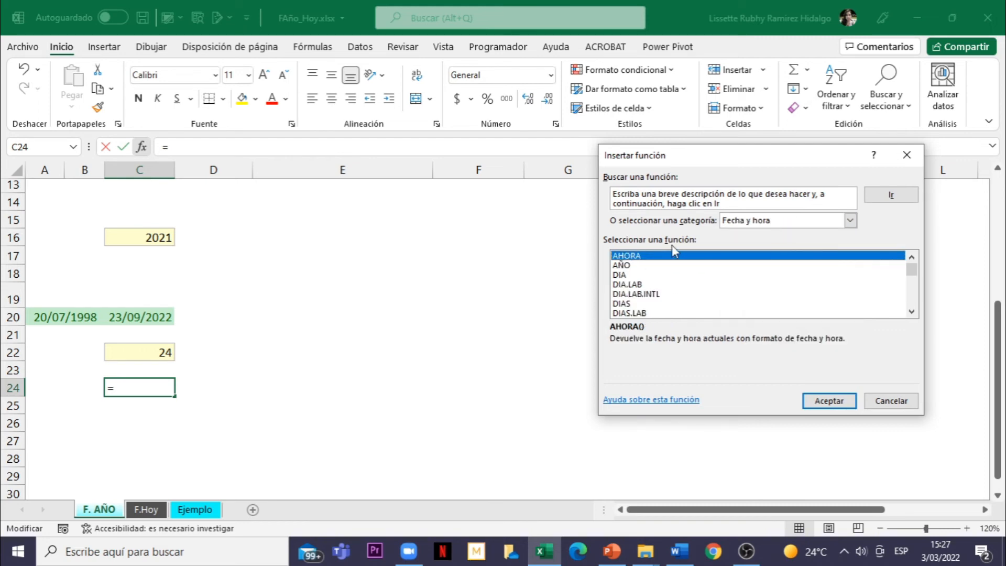
double_click(624, 266)
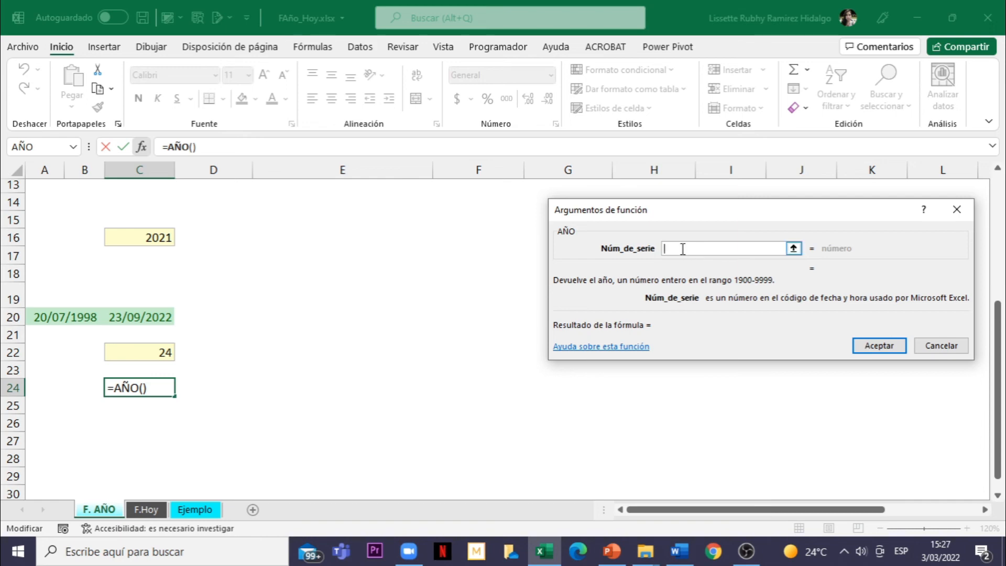
Step: Set the Núm_de_serie argument to Ahora() and accept the function to get the current year
text(Ahora)
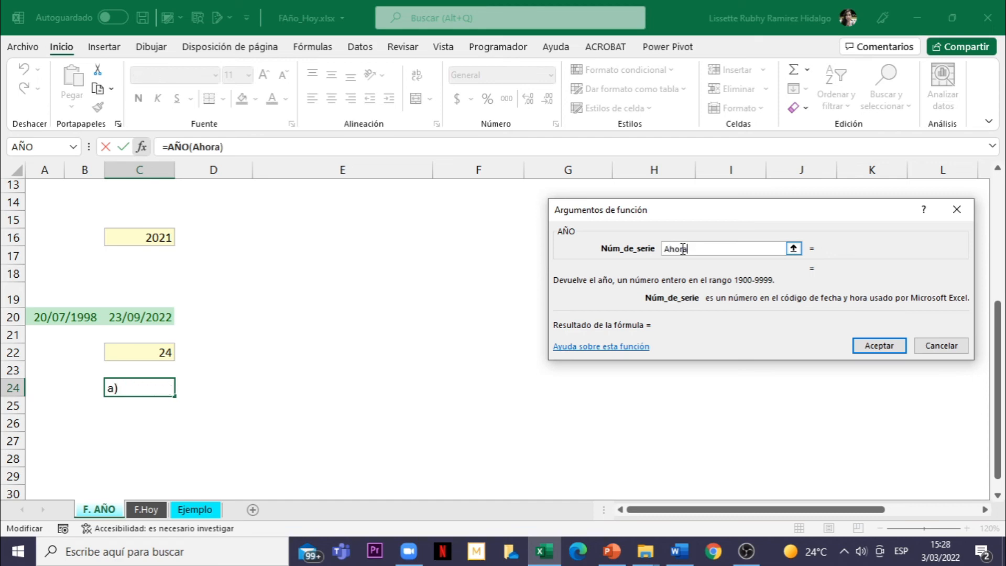
text(()))
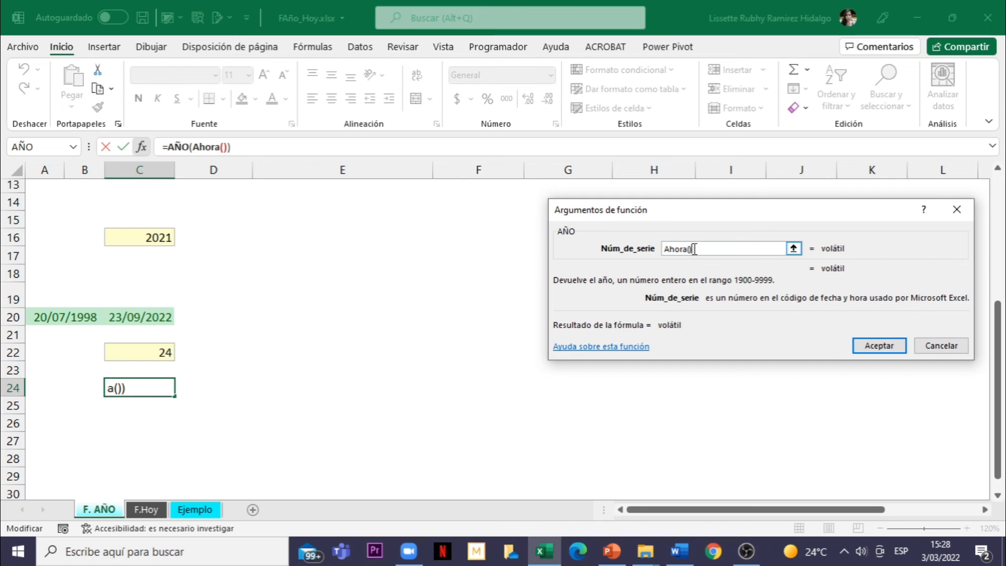
click(878, 347)
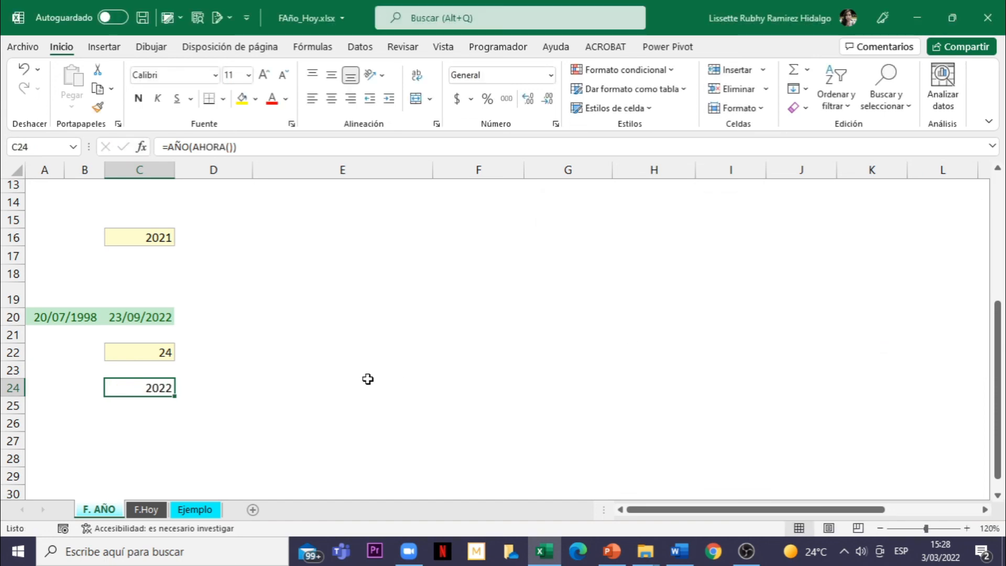